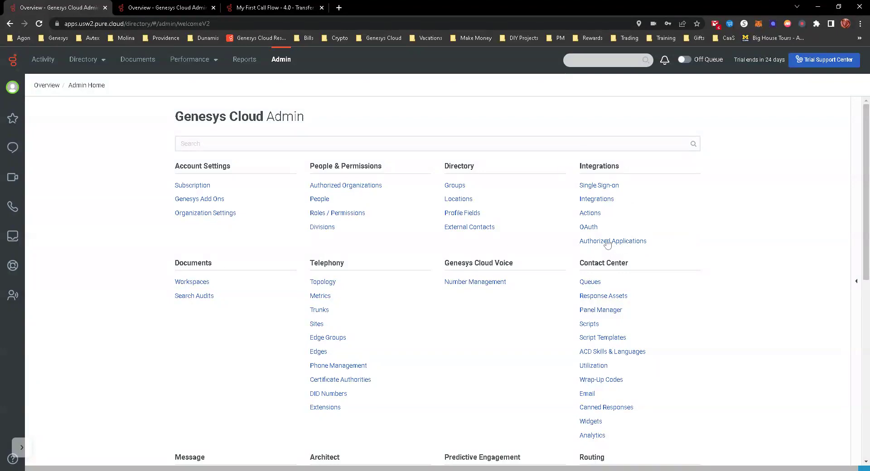
# Add an OAuth client named 'Genesys Data Action OAuth Test' with the Client Credentials grant type.
pyautogui.click(589, 227)
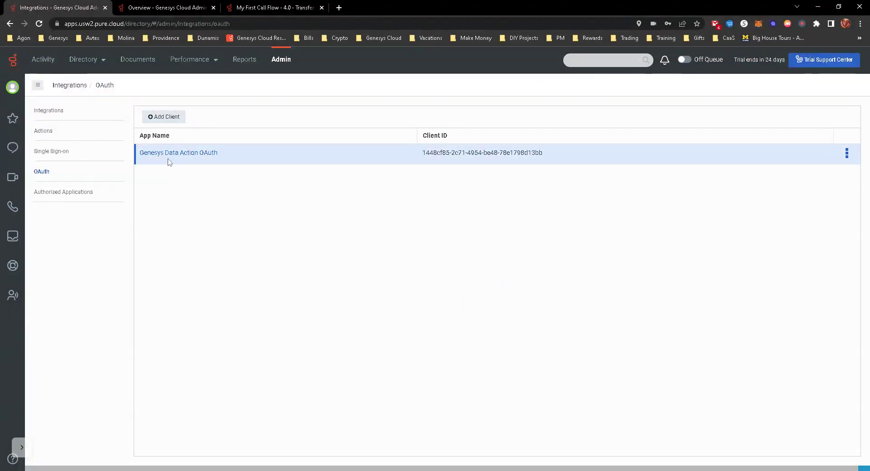
pyautogui.click(166, 117)
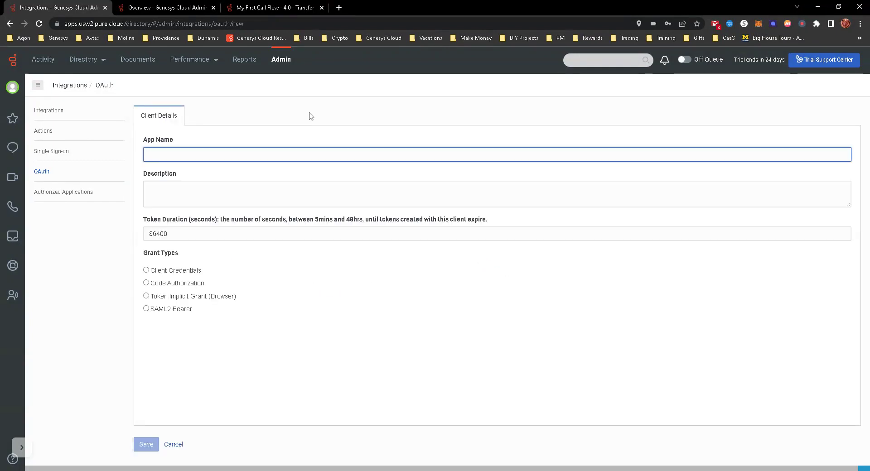
pyautogui.write('Genesys Cloud')
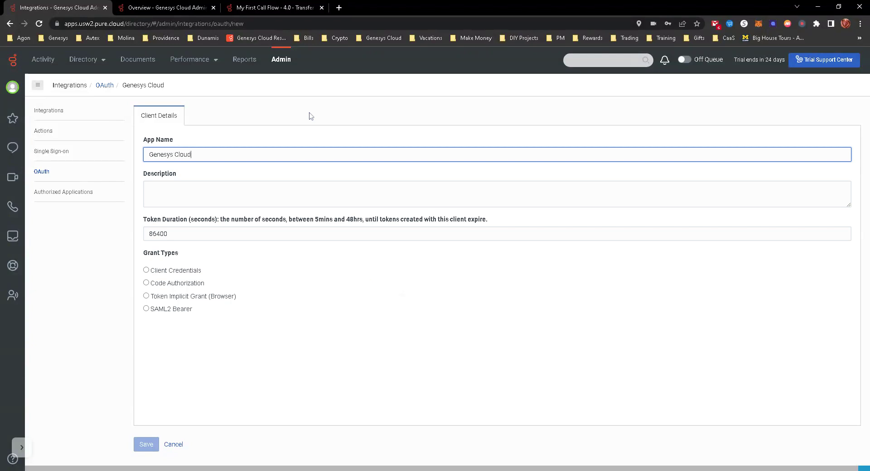
pyautogui.press('BackSpace')
pyautogui.press('BackSpace')
pyautogui.press('BackSpace')
pyautogui.press('Down')
pyautogui.press('Return')
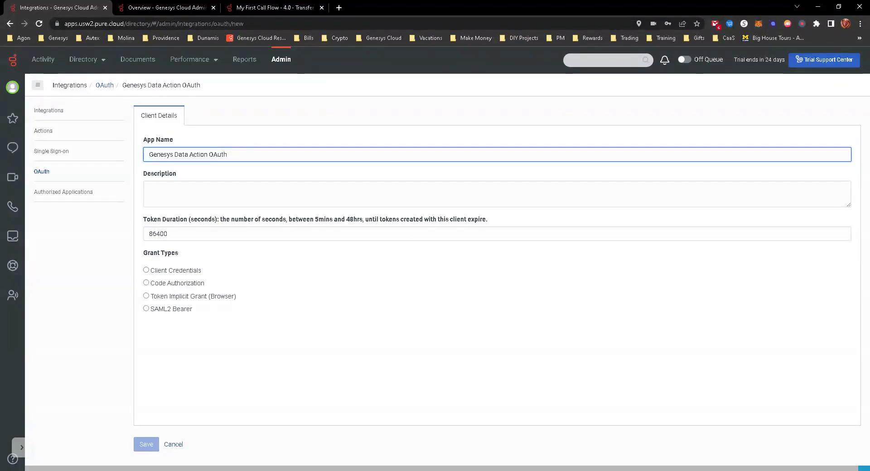
pyautogui.write(' Test')
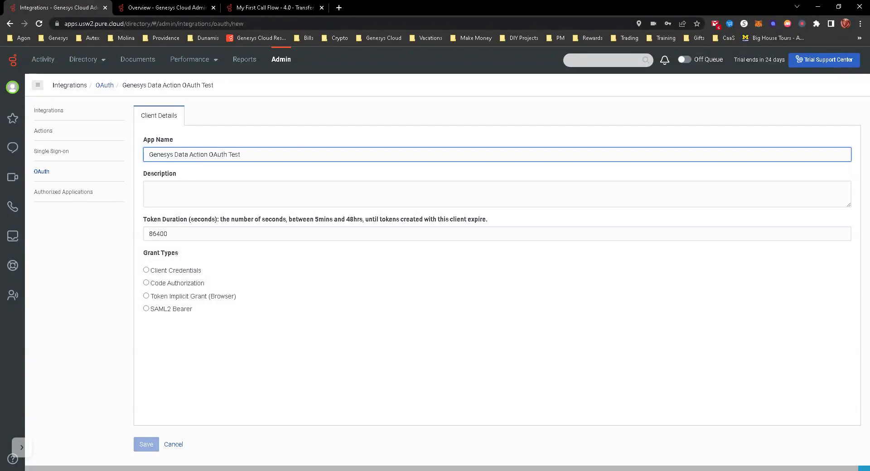
pyautogui.click(146, 270)
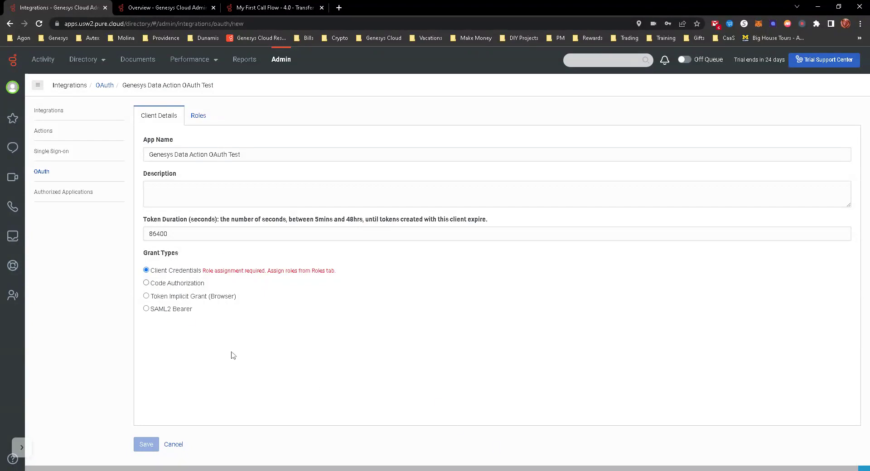
# Assign the Master Admin role to the OAuth client and save it.
pyautogui.click(199, 115)
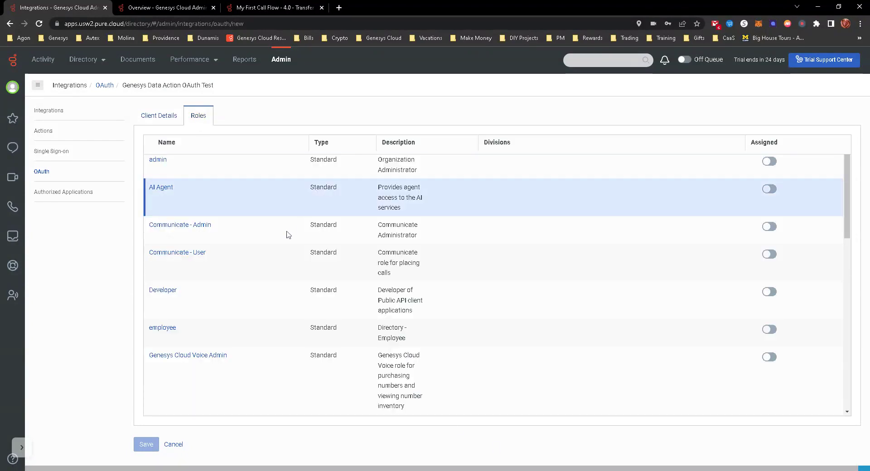
pyautogui.scroll(-5, 753, 288)
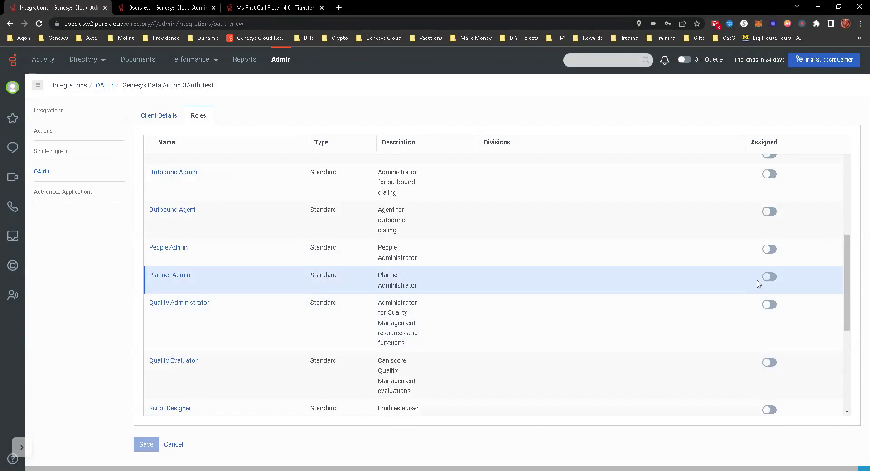
pyautogui.scroll(1, 755, 286)
pyautogui.scroll(1, 756, 284)
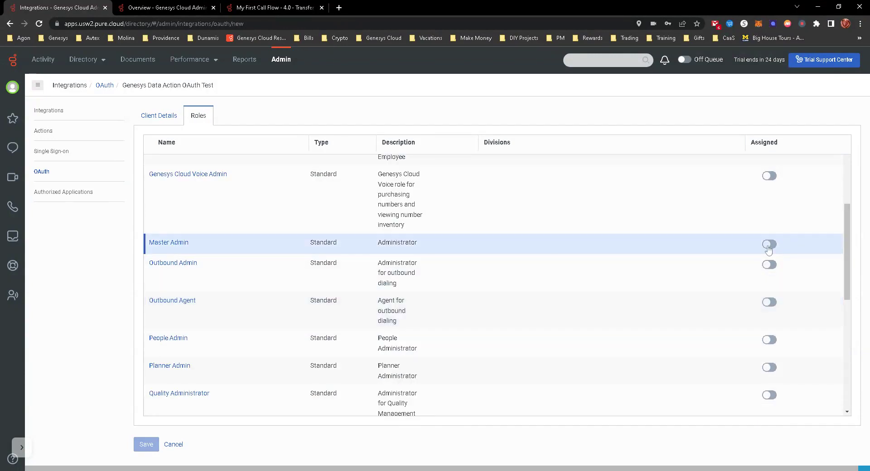
pyautogui.click(769, 244)
pyautogui.click(146, 446)
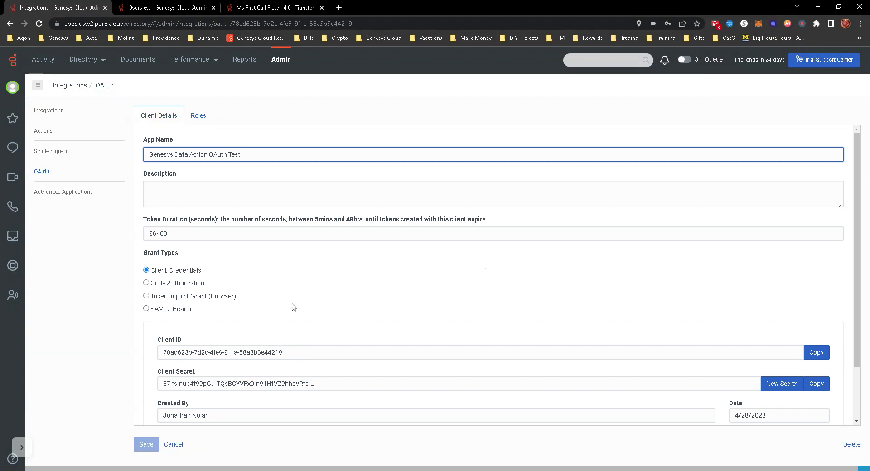
# Copy the client ID and client secret into another window, then go back to the OAuth clients list.
pyautogui.scroll(-1, 285, 303)
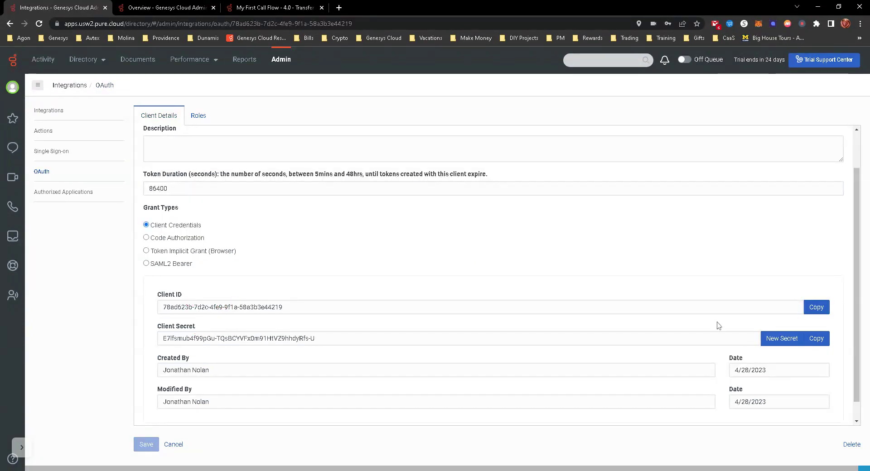
pyautogui.click(817, 309)
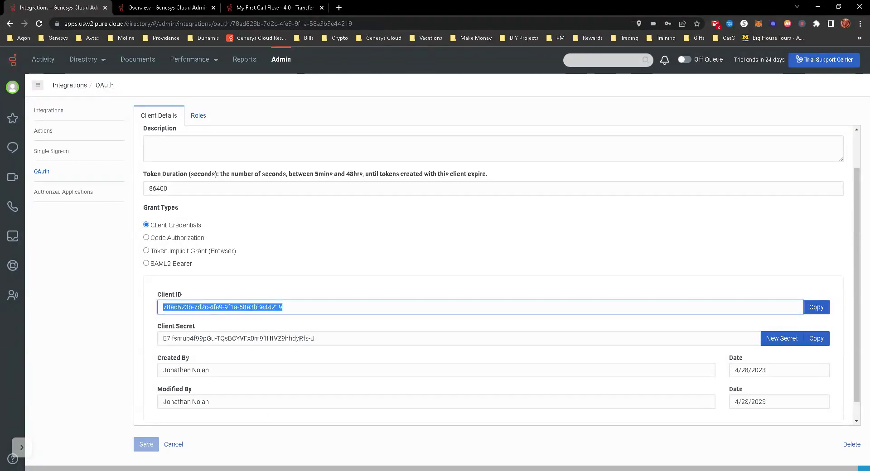
pyautogui.hotkey('alt', 'Tab')
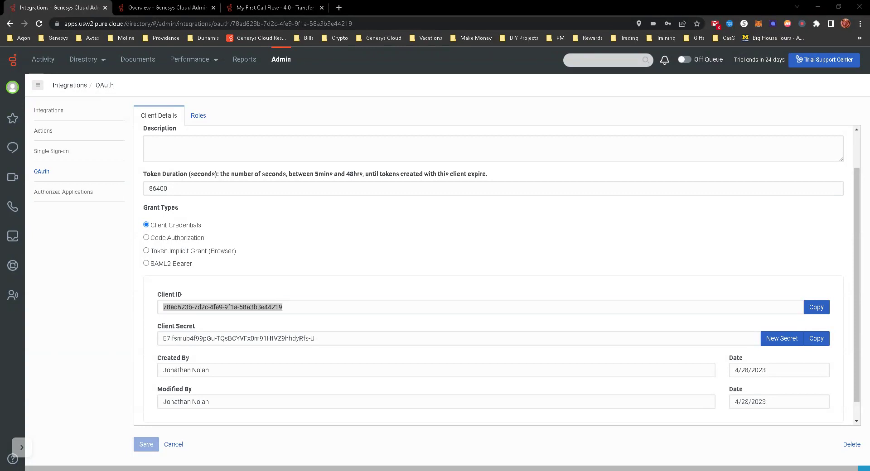
pyautogui.click(817, 340)
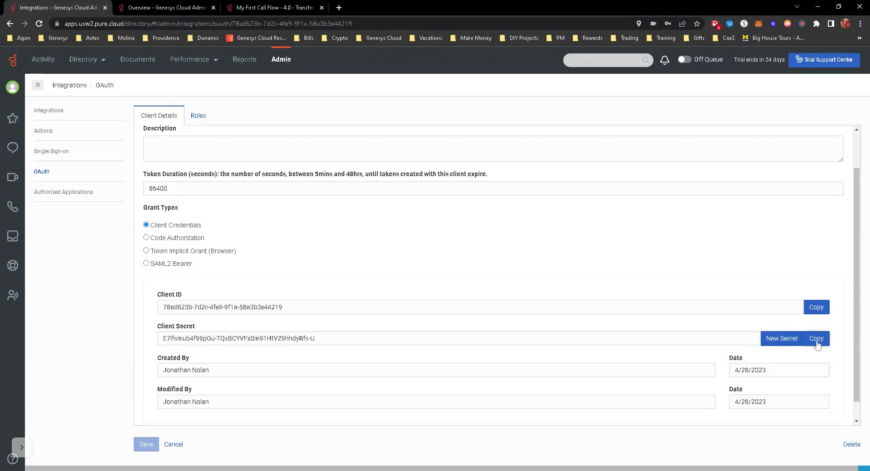
pyautogui.hotkey('alt', 'Tab')
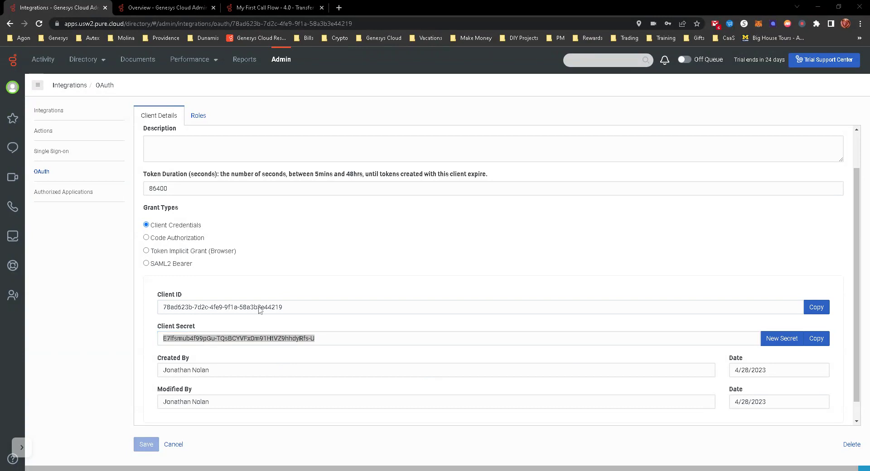
pyautogui.click(42, 172)
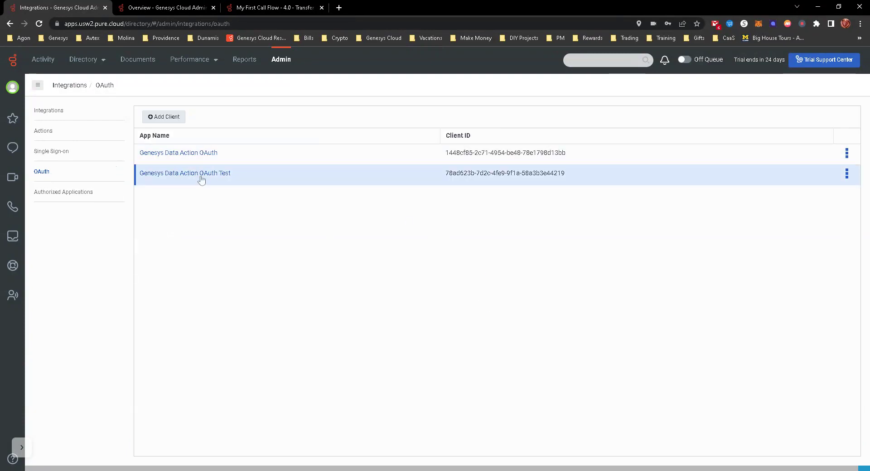
# Delete the inactive duplicate Genesys Cloud Data Actions (1) integration, then search the integration catalog for 'genes'.
pyautogui.click(49, 111)
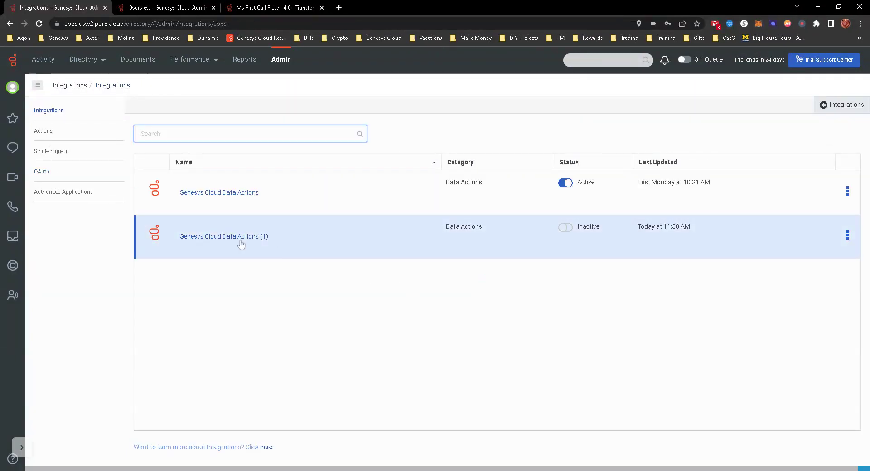
pyautogui.click(848, 235)
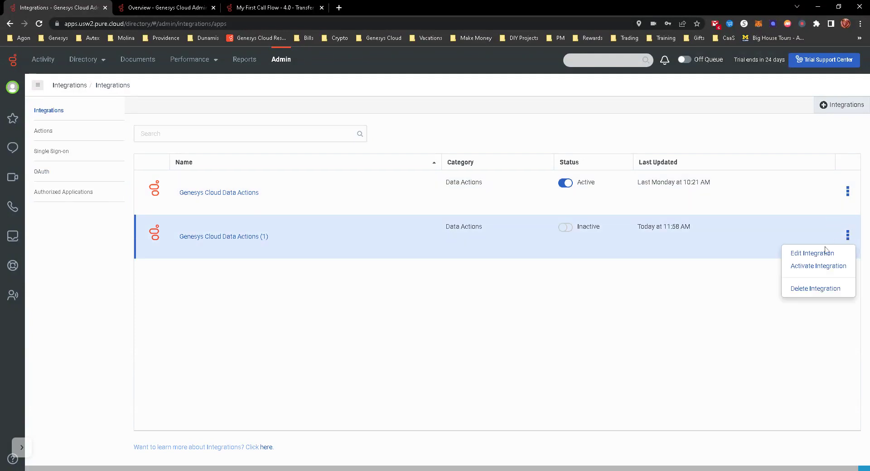
pyautogui.click(811, 290)
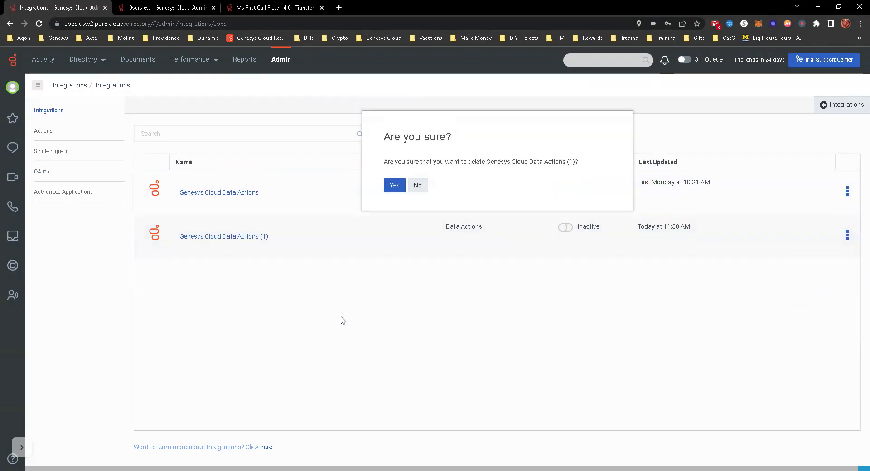
pyautogui.click(394, 185)
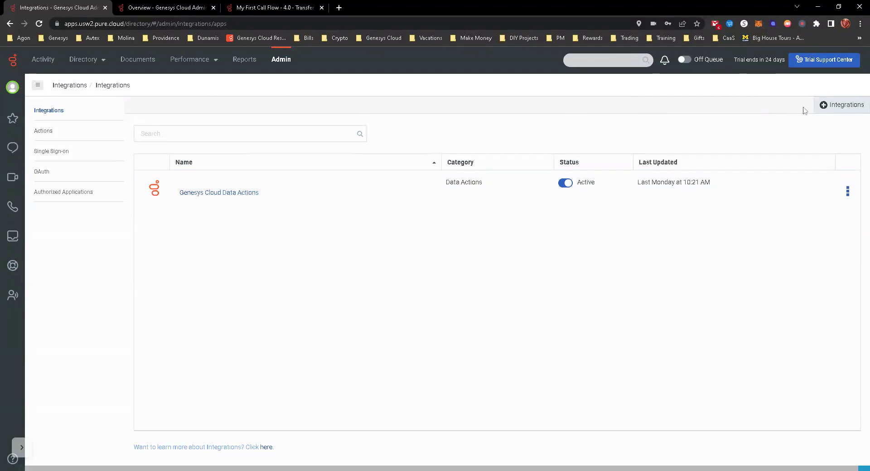
pyautogui.click(839, 109)
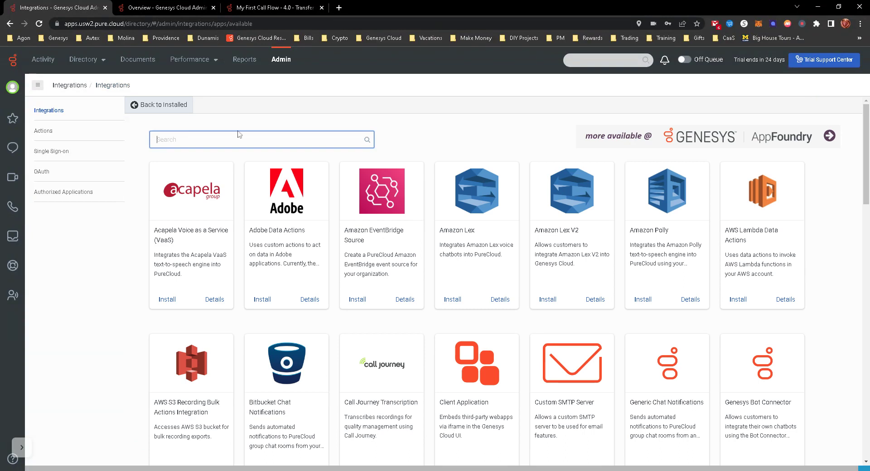
pyautogui.write('gene')
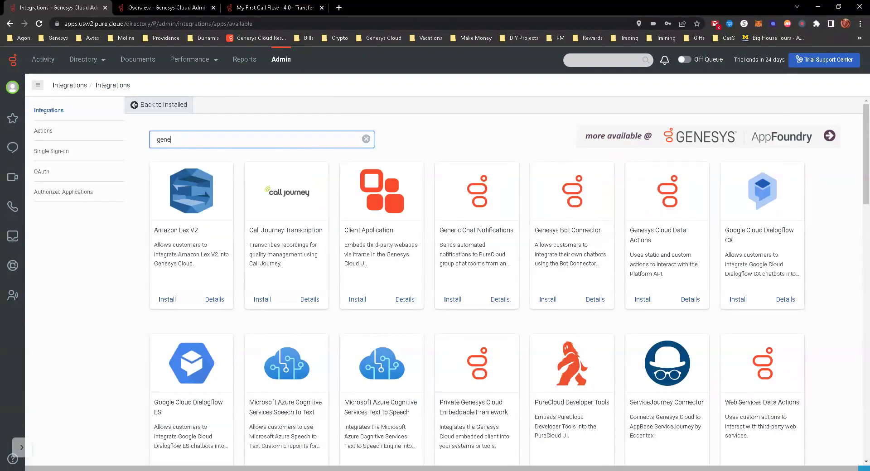
pyautogui.write('sys')
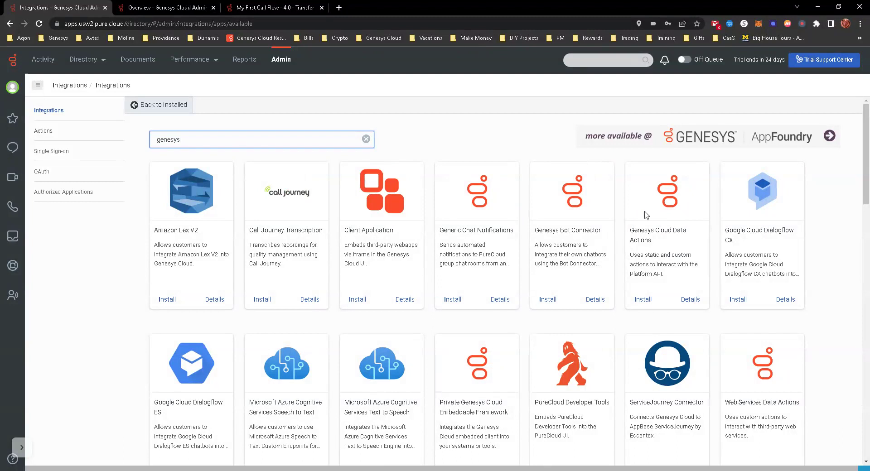
# Install the Genesys Cloud Data Actions integration and go to its Credentials configuration.
pyautogui.click(643, 298)
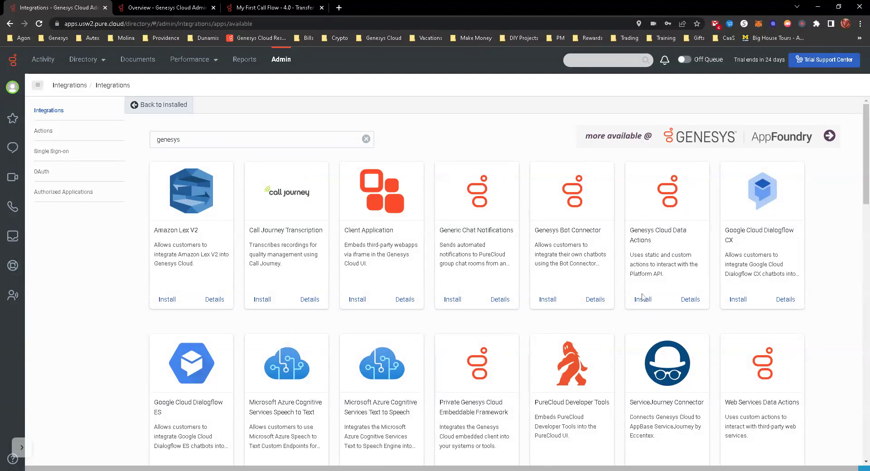
pyautogui.click(647, 303)
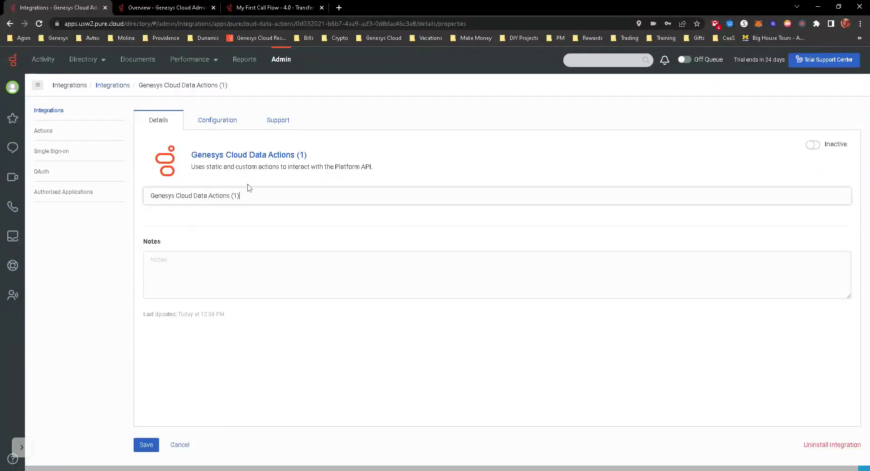
pyautogui.click(226, 124)
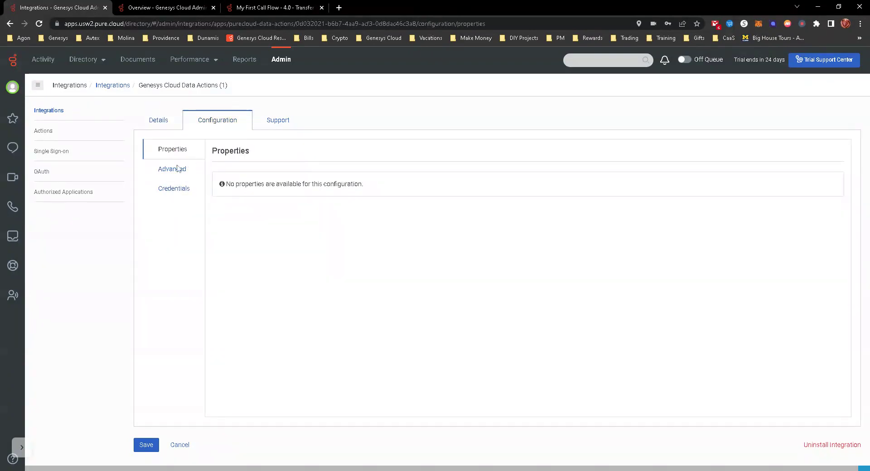
pyautogui.click(176, 189)
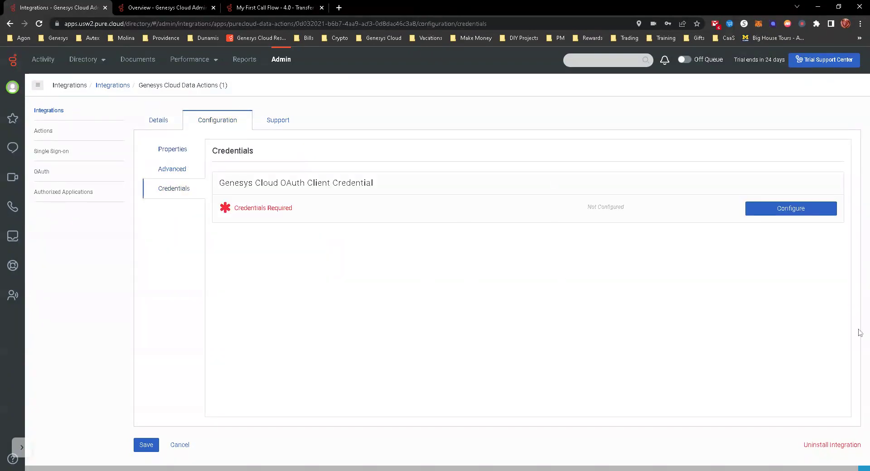
# Paste the OAuth client ID and client secret into the credentials form and confirm.
pyautogui.click(791, 212)
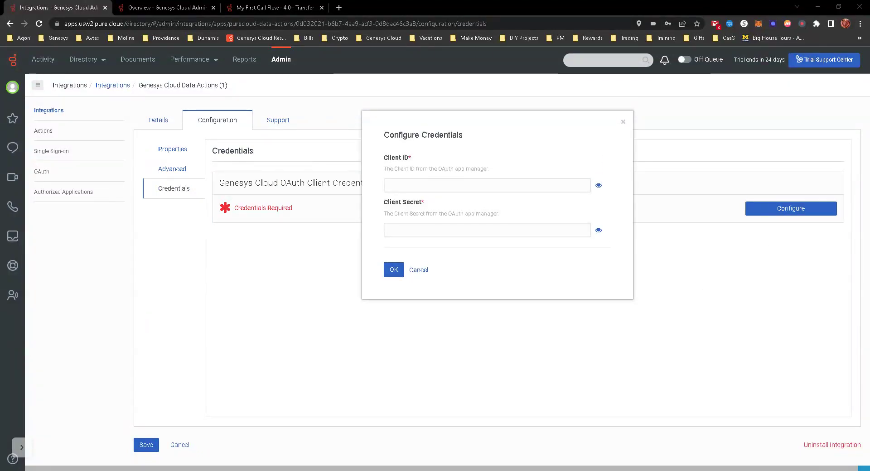
pyautogui.click(516, 181)
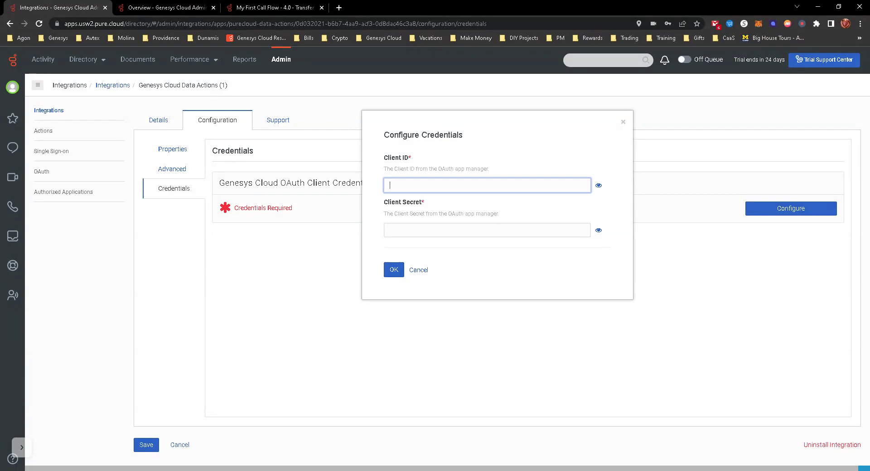
pyautogui.hotkey('ctrl', 'v')
pyautogui.hotkey('alt', 'Tab')
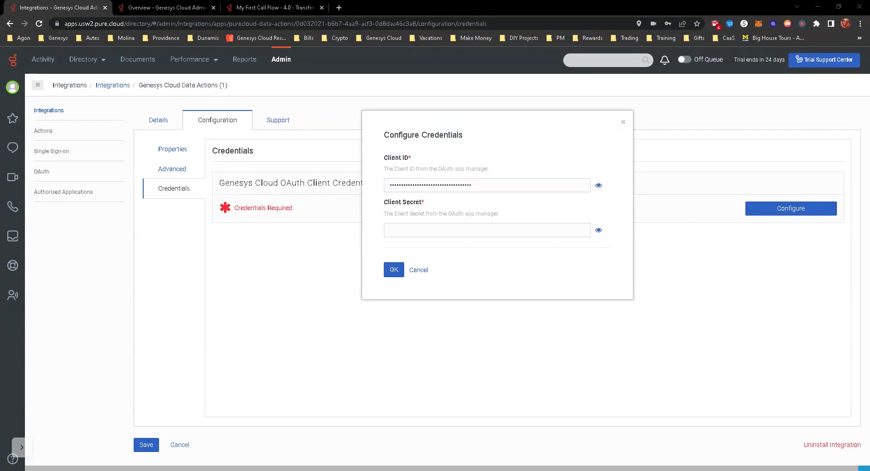
pyautogui.hotkey('alt', 'Tab')
pyautogui.press('Tab')
pyautogui.hotkey('ctrl', 'v')
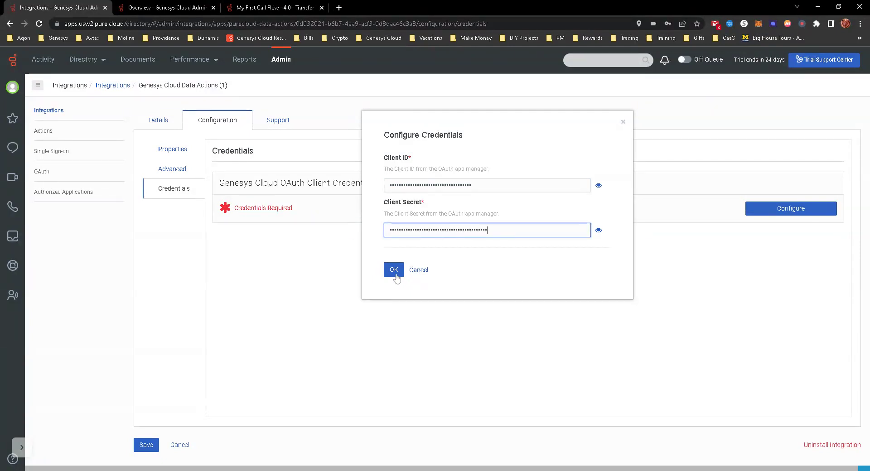
pyautogui.click(394, 271)
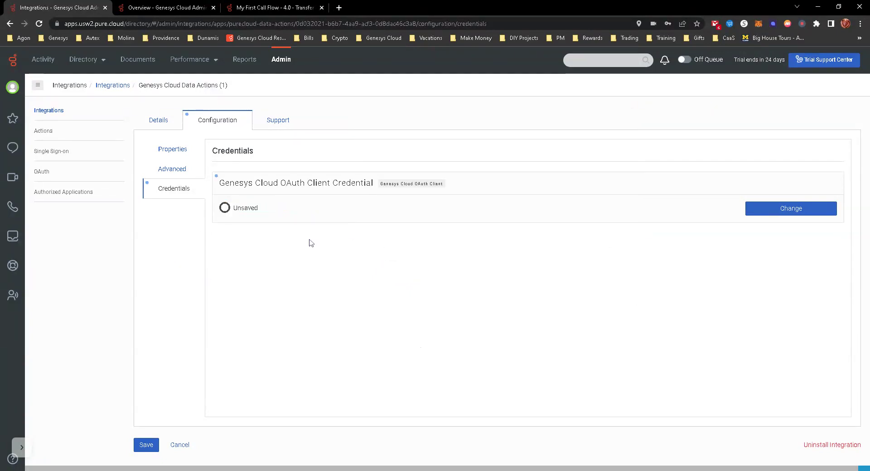
pyautogui.click(167, 153)
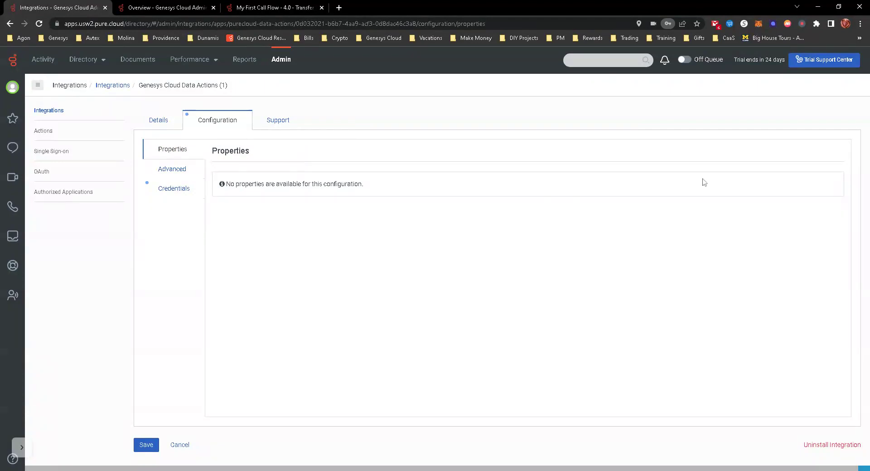
# Save the Genesys Cloud Data Actions (1) integration and switch its status to Active.
pyautogui.click(181, 171)
pyautogui.click(186, 156)
pyautogui.click(284, 125)
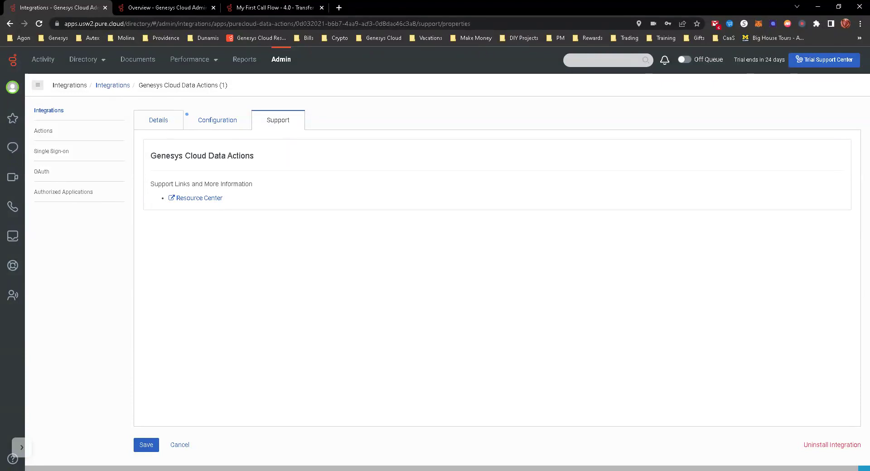
pyautogui.click(161, 122)
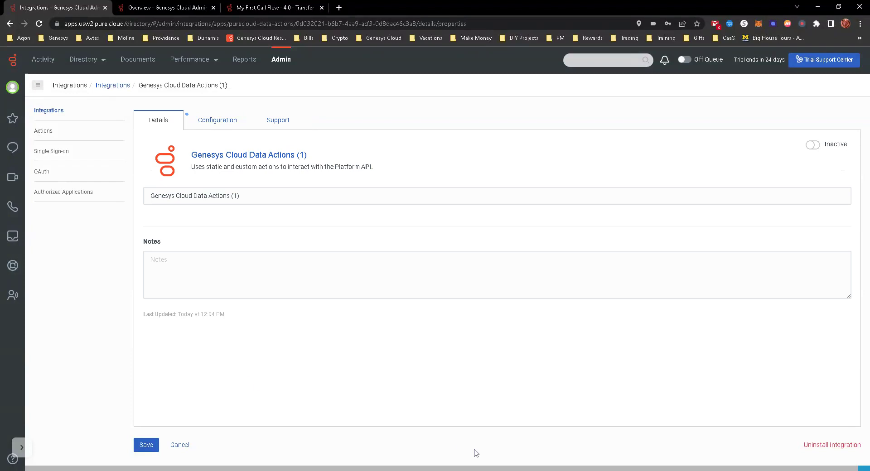
pyautogui.click(142, 445)
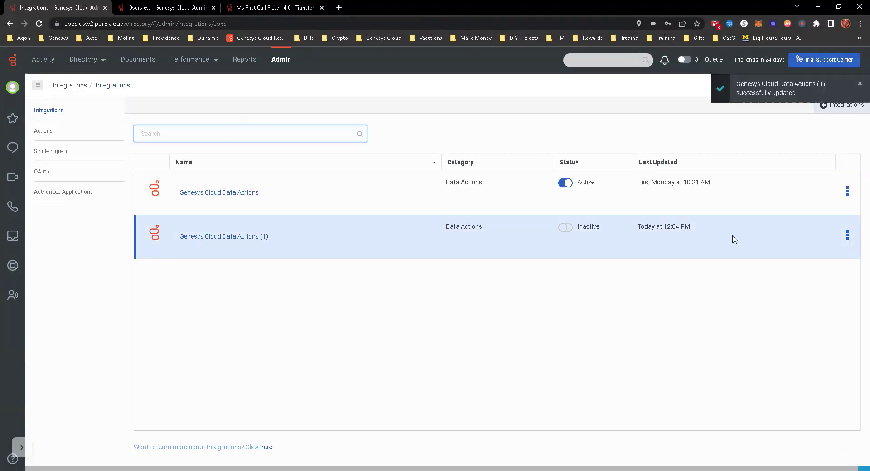
pyautogui.click(565, 227)
pyautogui.click(406, 189)
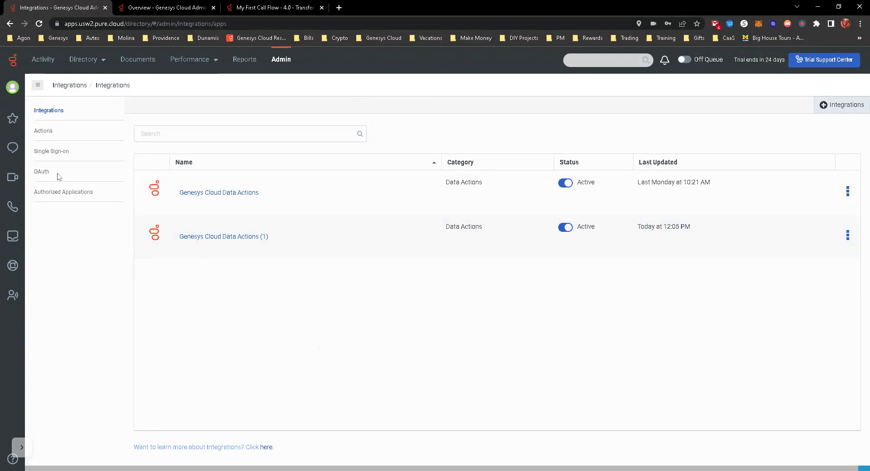
# Return to the OAuth clients page listing both Genesys Data Action OAuth clients.
pyautogui.click(42, 173)
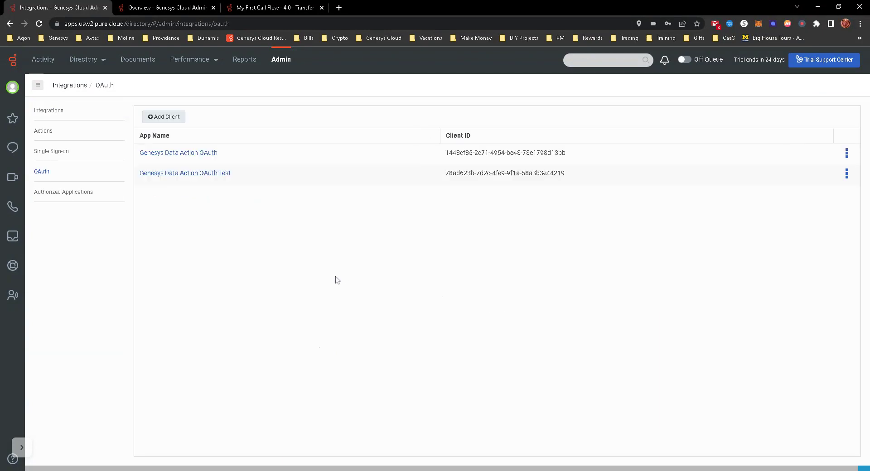